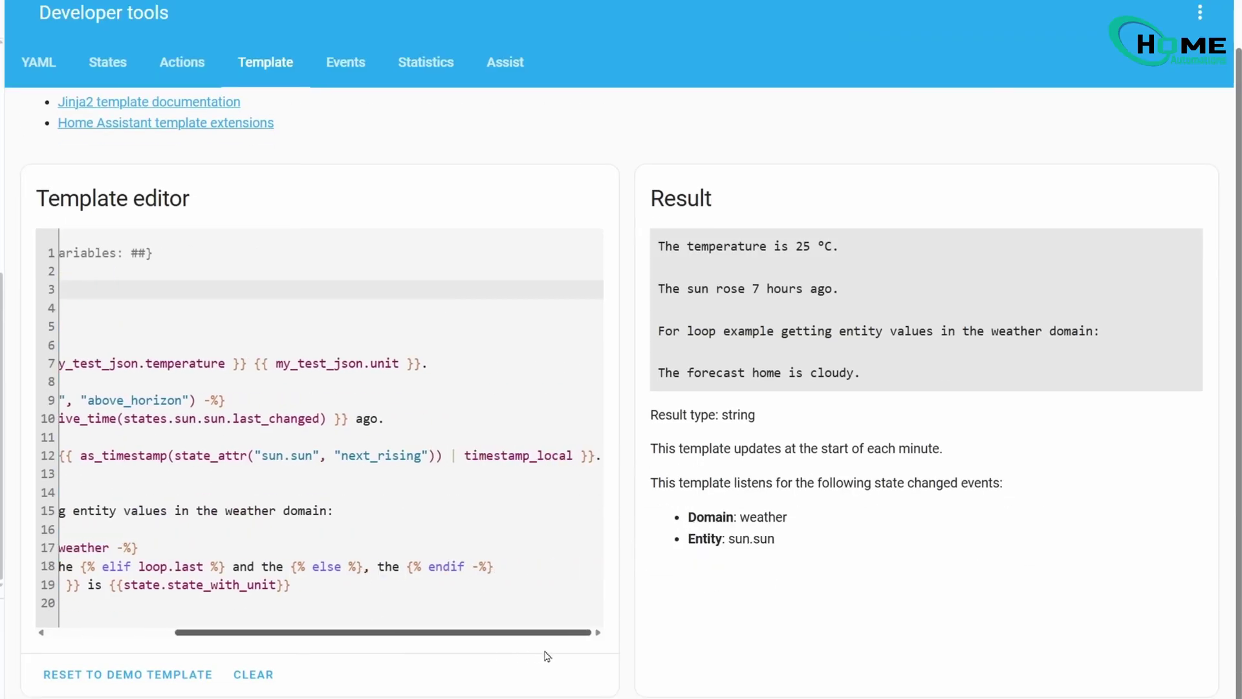
{"action": "left_click_drag", "start_coordinate": [525, 632], "coordinate": [281, 637]}
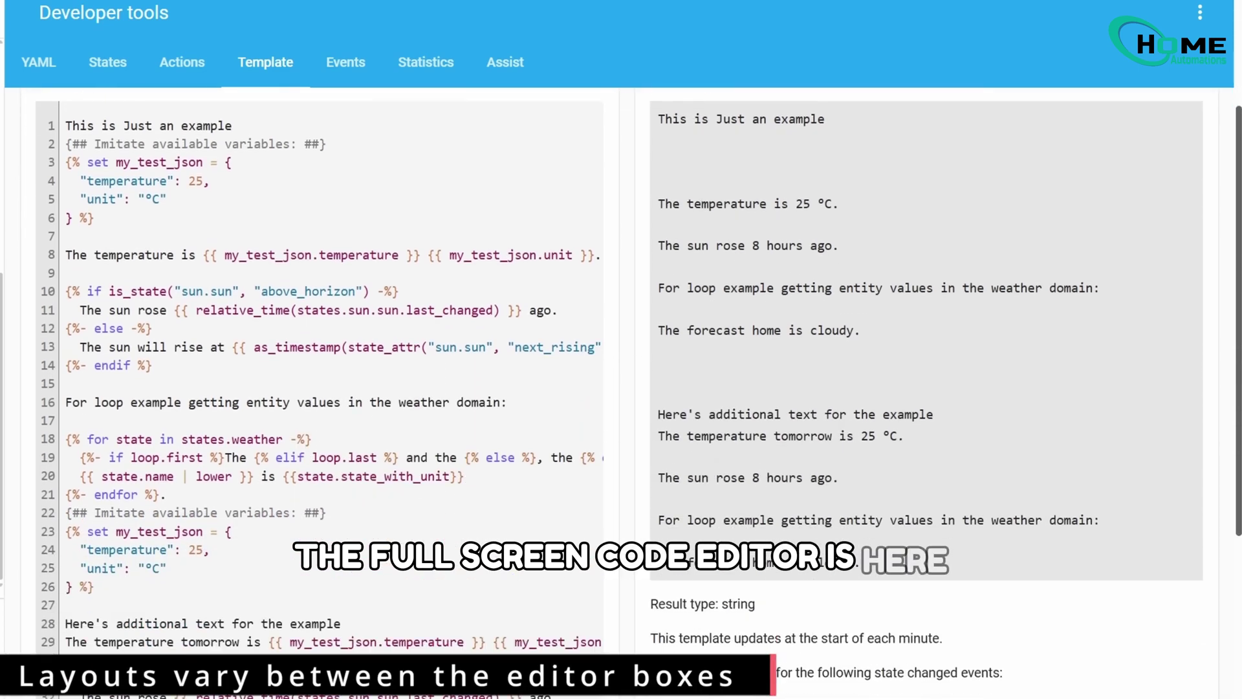
{"action": "scroll", "coordinate": [446, 486], "scroll_direction": "down", "scroll_amount": 5}
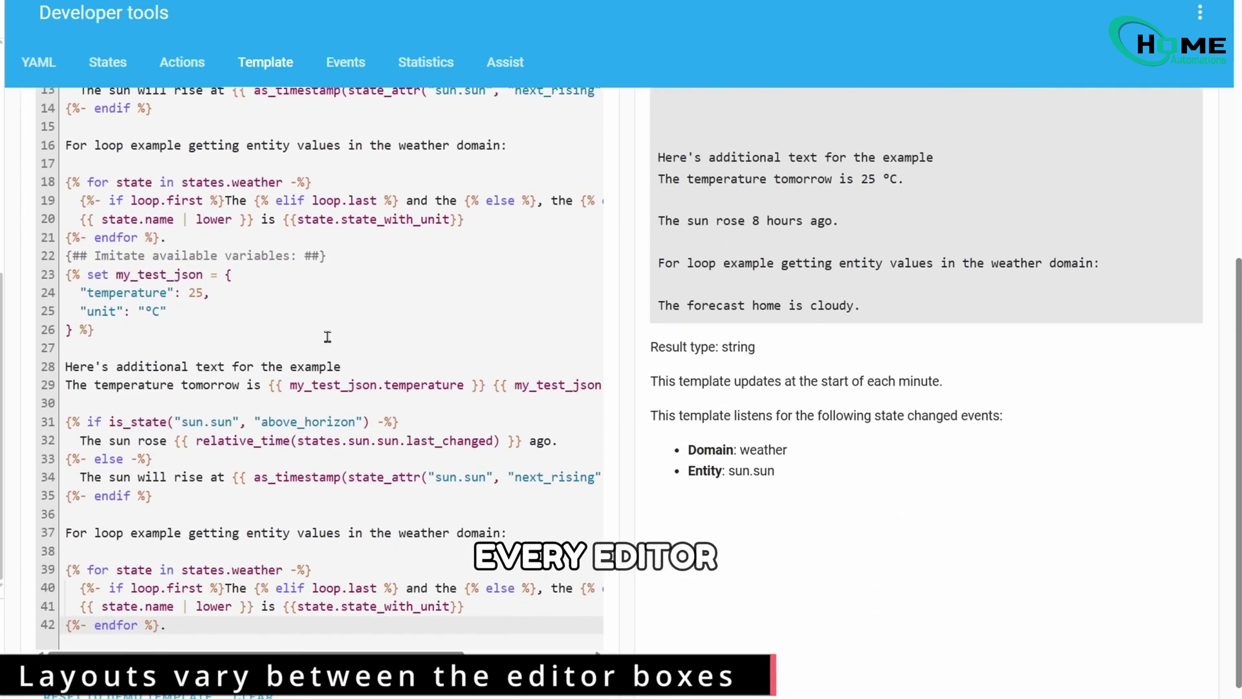
{"action": "left_click_drag", "start_coordinate": [342, 631], "coordinate": [530, 649]}
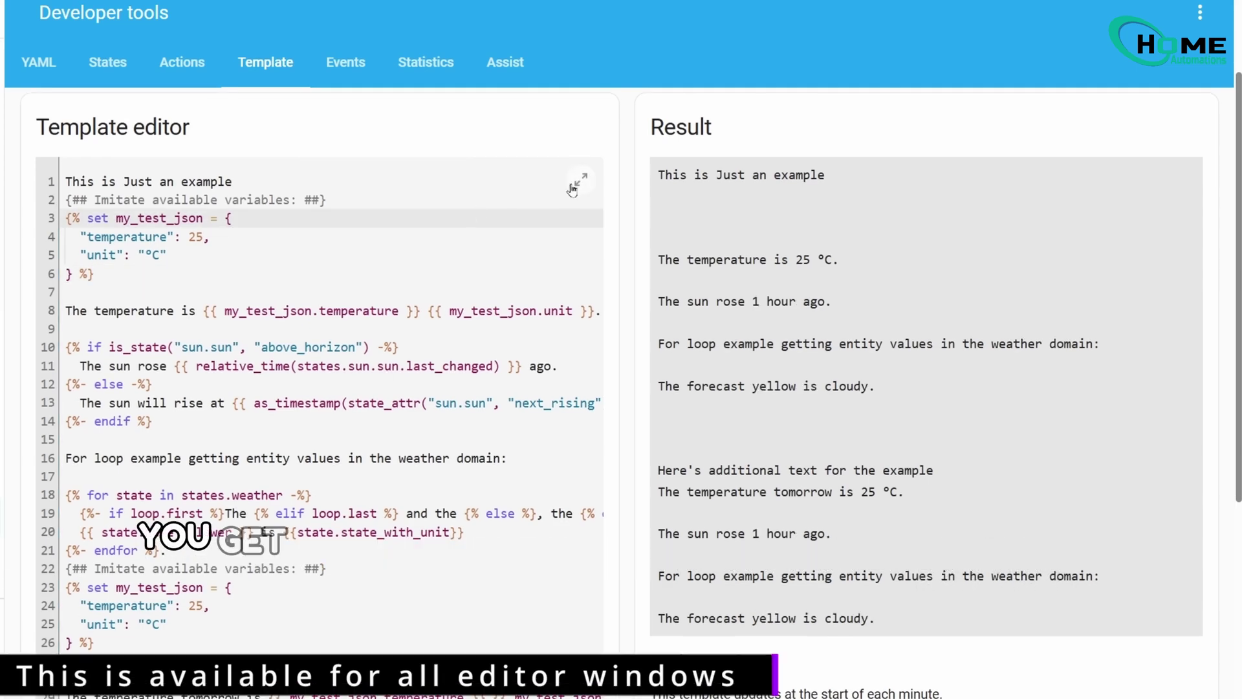
Step: Expand the template editor, then the automation condition and action YAML editors, to full screen
{"action": "left_click", "coordinate": [582, 188]}
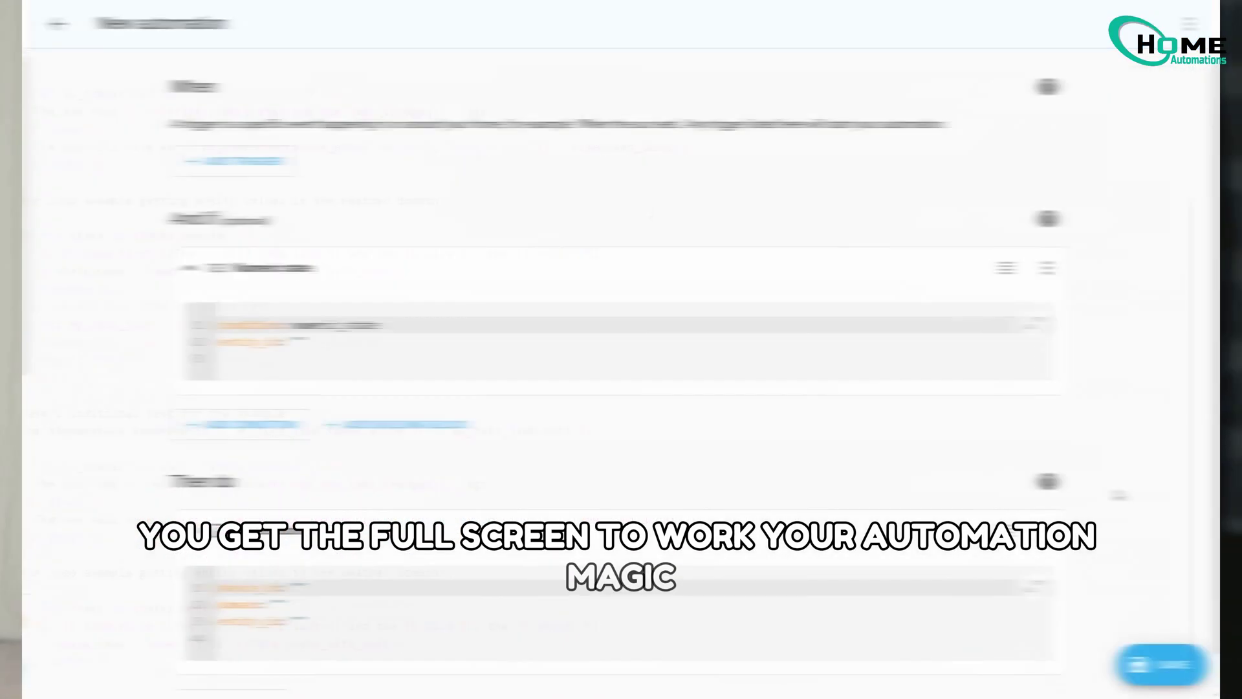
{"action": "left_click", "coordinate": [1035, 329]}
{"action": "left_click", "coordinate": [1159, 147]}
{"action": "left_click", "coordinate": [1033, 586]}
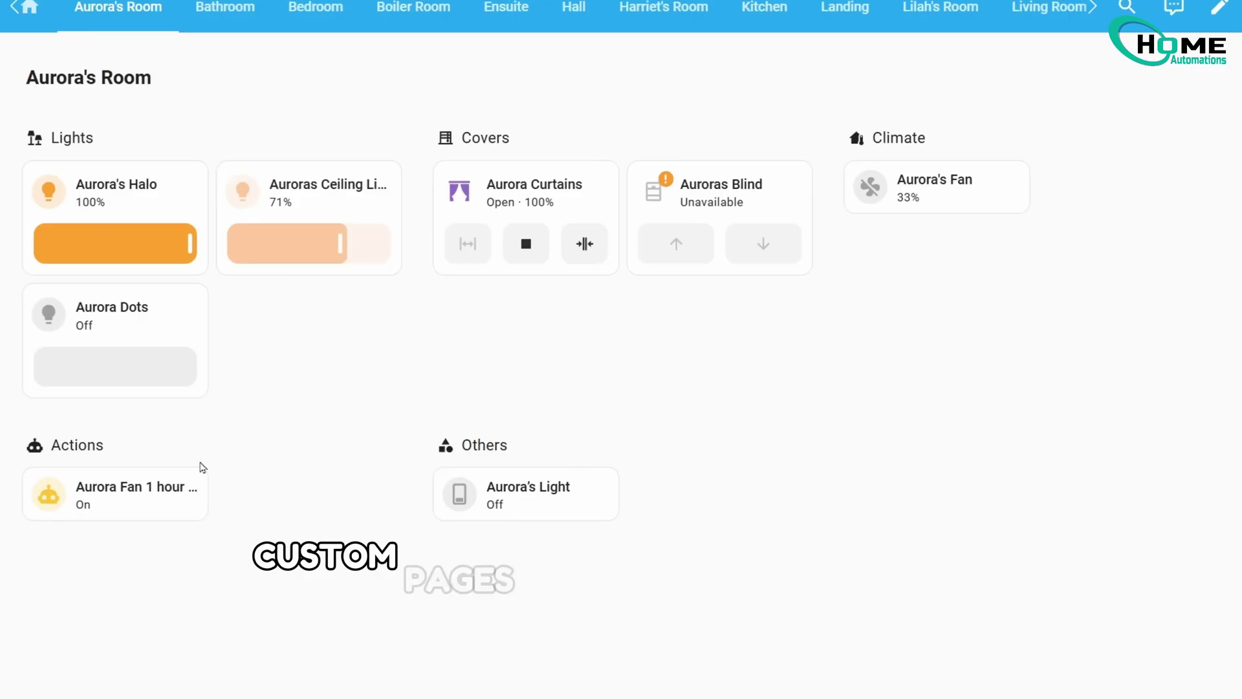
Step: Switch through the Bedroom, Ensuite and Landing area dashboard pages
{"action": "left_click", "coordinate": [321, 13]}
{"action": "left_click", "coordinate": [493, 12]}
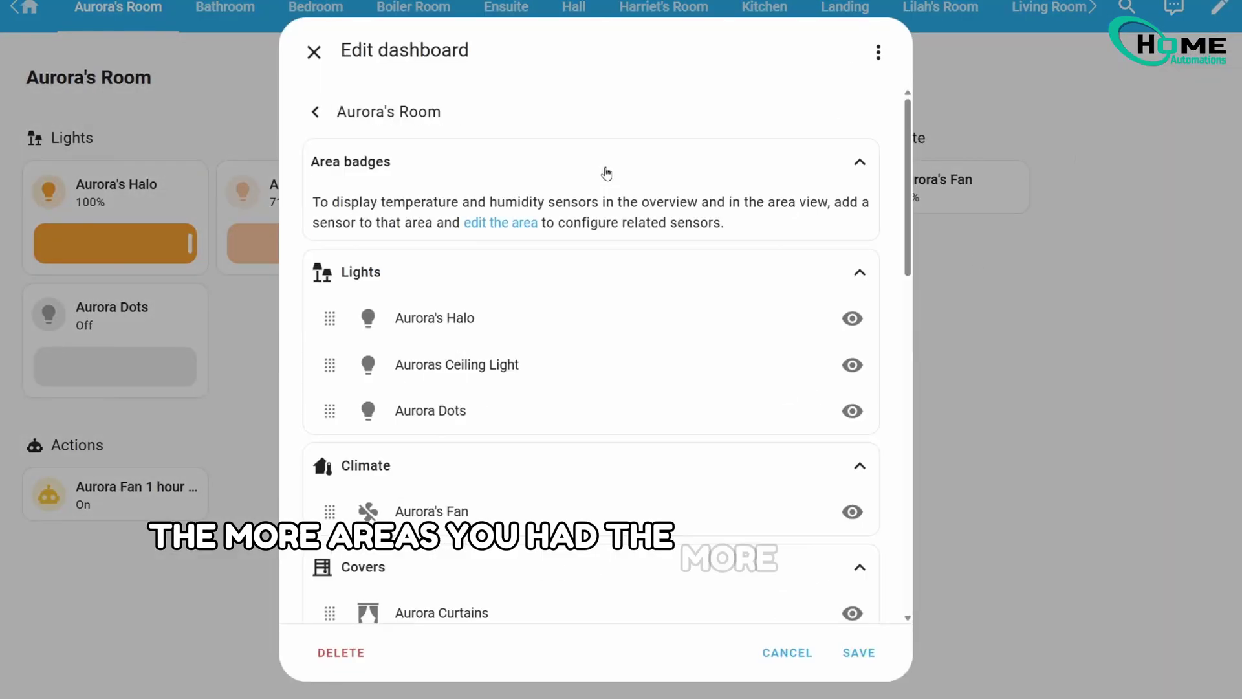
{"action": "scroll", "coordinate": [748, 436], "scroll_direction": "down", "scroll_amount": 3}
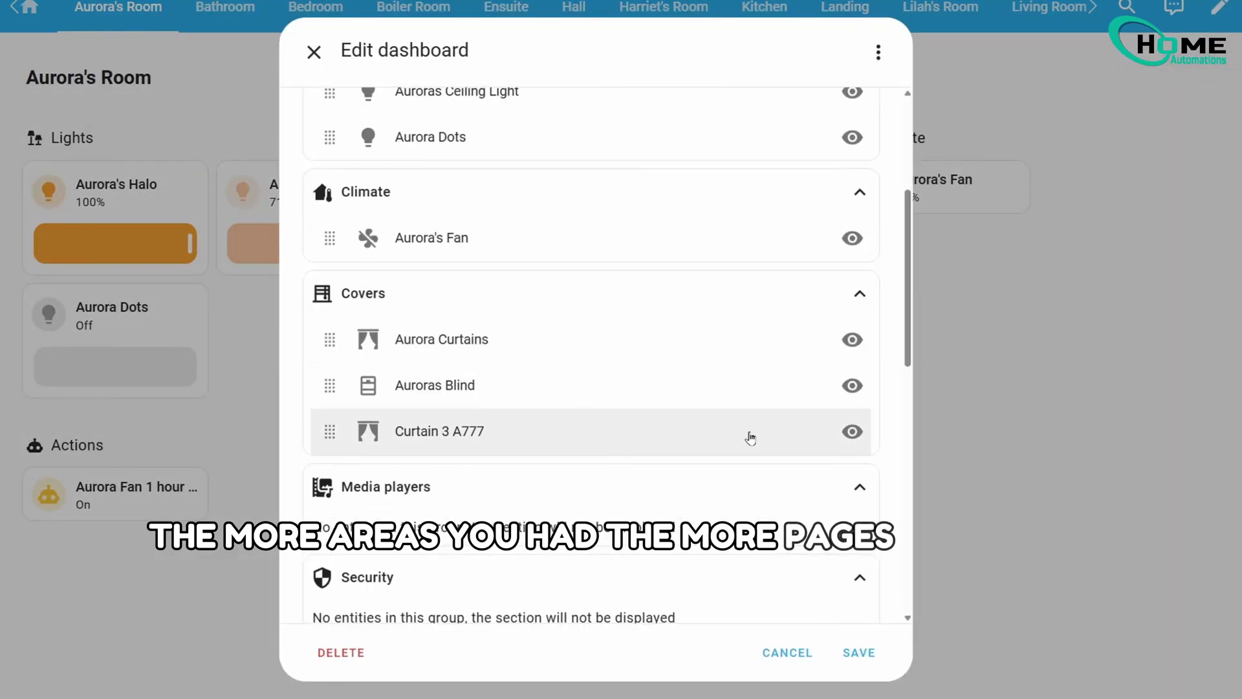
{"action": "scroll", "coordinate": [682, 438], "scroll_direction": "down", "scroll_amount": 3}
{"action": "scroll", "coordinate": [682, 437], "scroll_direction": "down", "scroll_amount": 2}
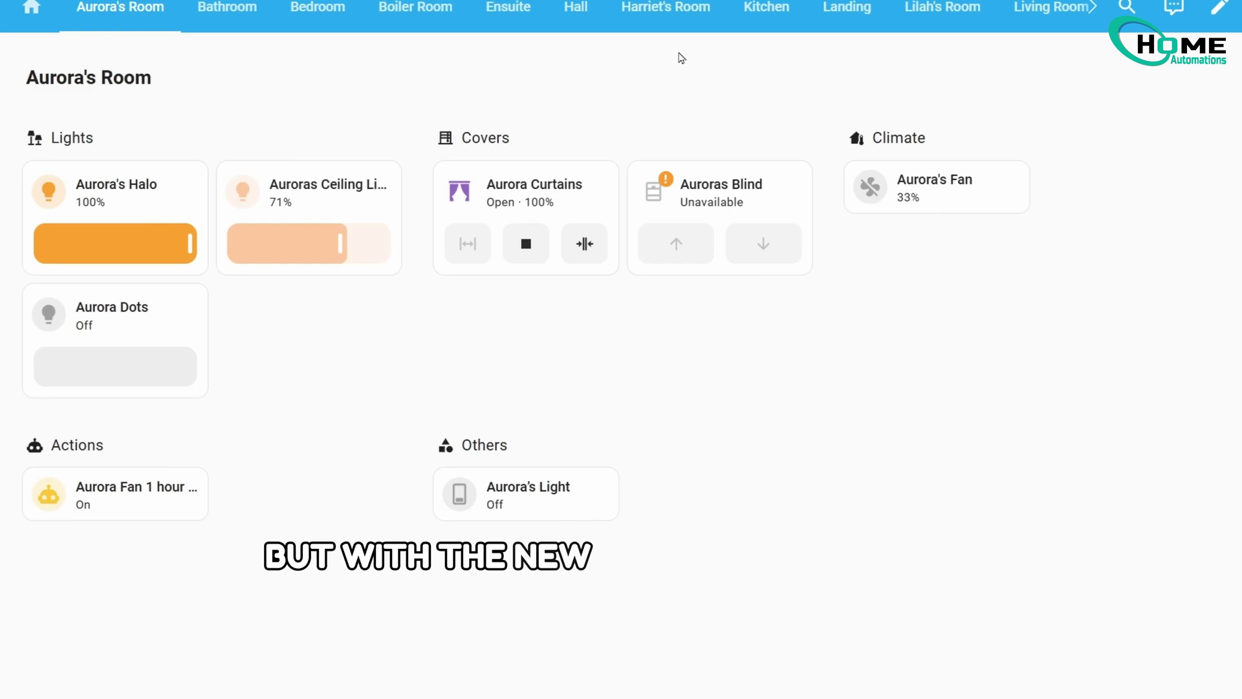
{"action": "left_click", "coordinate": [846, 9]}
Step: Go to the Workshop page, then open dashboard editing for the Office area
{"action": "left_click", "coordinate": [1083, 12]}
{"action": "scroll", "coordinate": [526, 136], "scroll_direction": "down", "scroll_amount": 4}
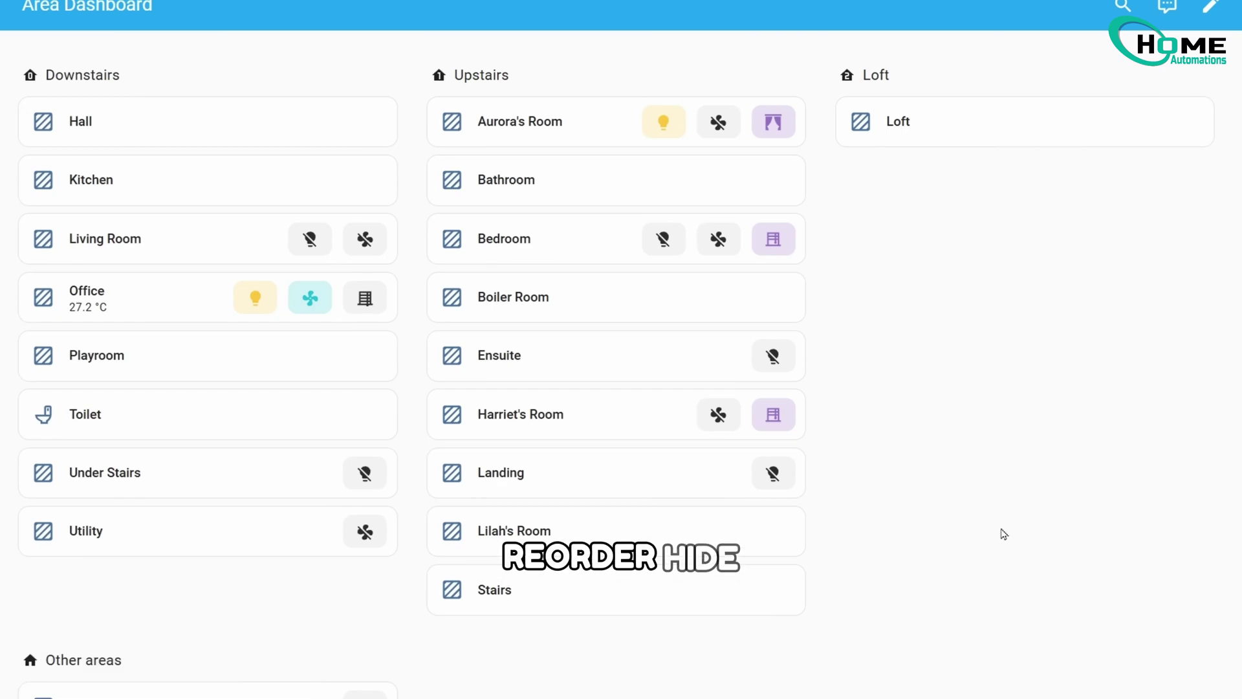
{"action": "left_click", "coordinate": [21, 12]}
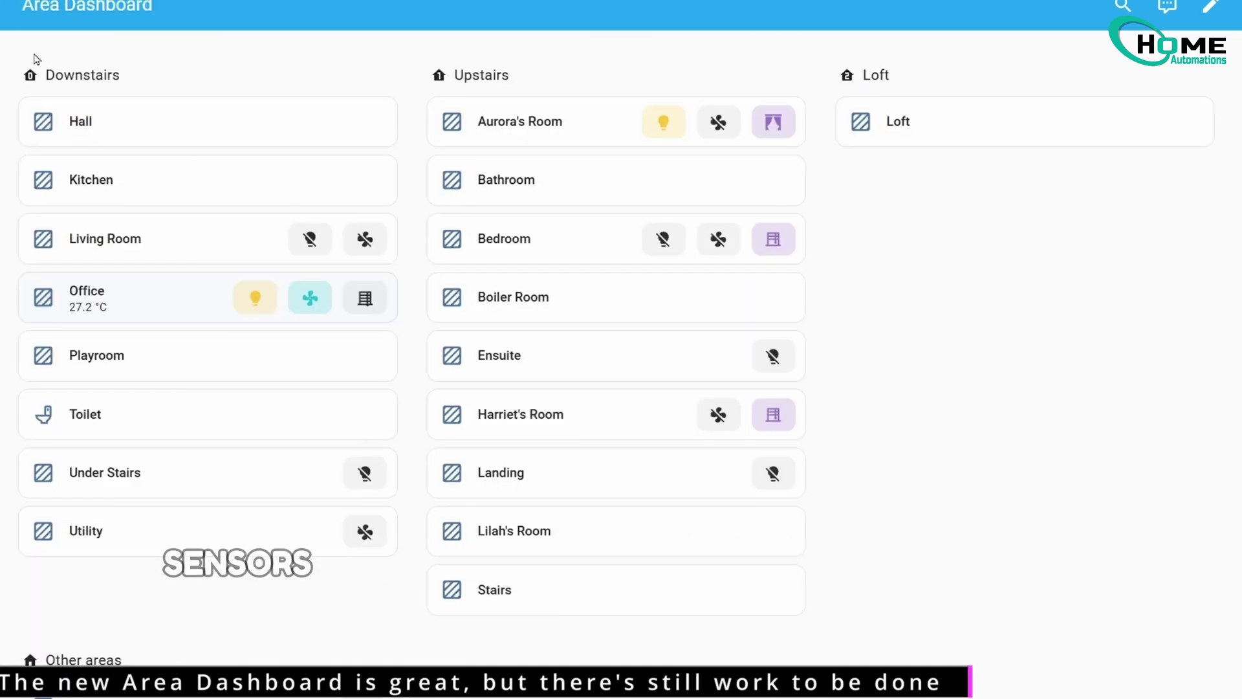
{"action": "scroll", "coordinate": [601, 327], "scroll_direction": "down", "scroll_amount": 5}
{"action": "scroll", "coordinate": [778, 509], "scroll_direction": "down", "scroll_amount": 3}
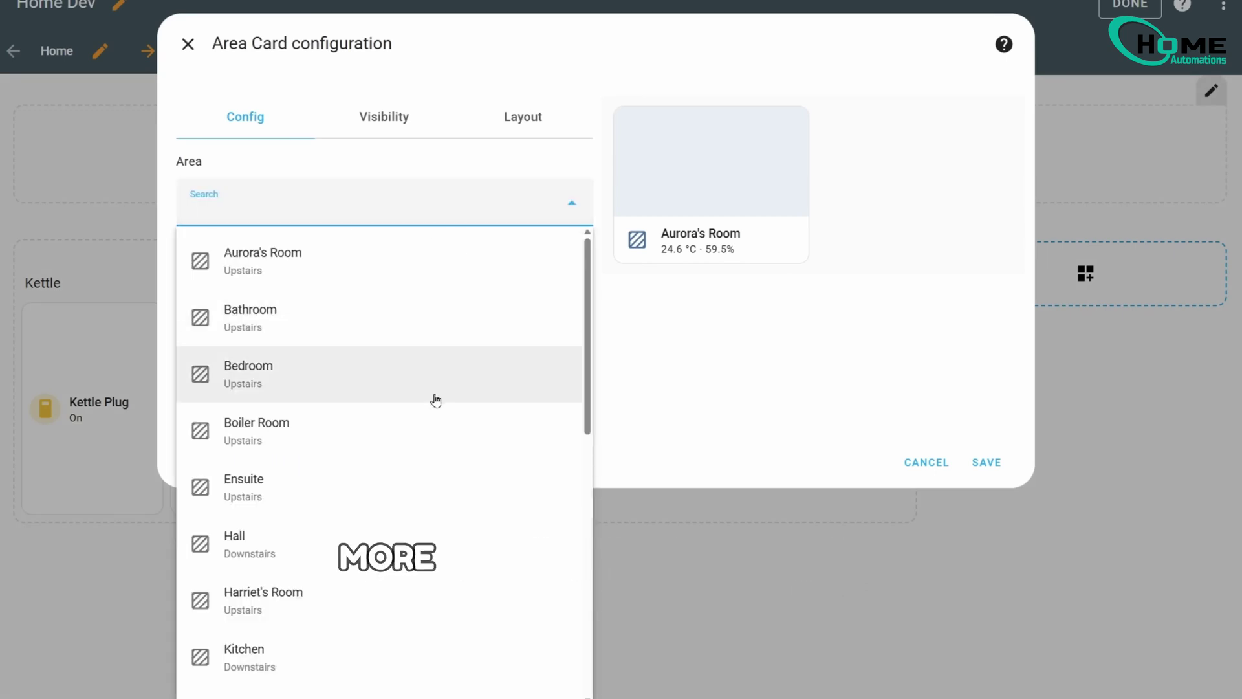
{"action": "type", "text": "off"}
Step: Choose Office as the card's area and add an area controls feature
{"action": "left_click", "coordinate": [406, 262]}
{"action": "left_click", "coordinate": [430, 390]}
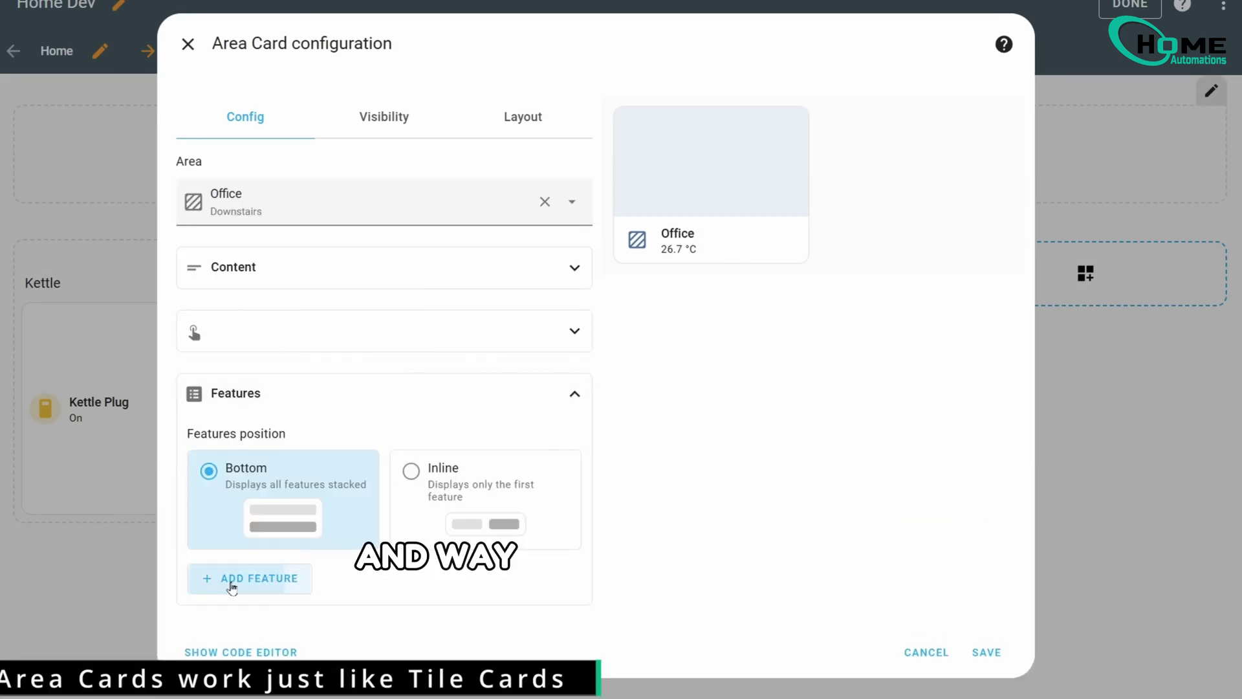
{"action": "left_click", "coordinate": [229, 585]}
{"action": "left_click", "coordinate": [389, 267]}
Step: Make the card span the full section width, check visibility, and view the colour list
{"action": "left_click", "coordinate": [516, 117]}
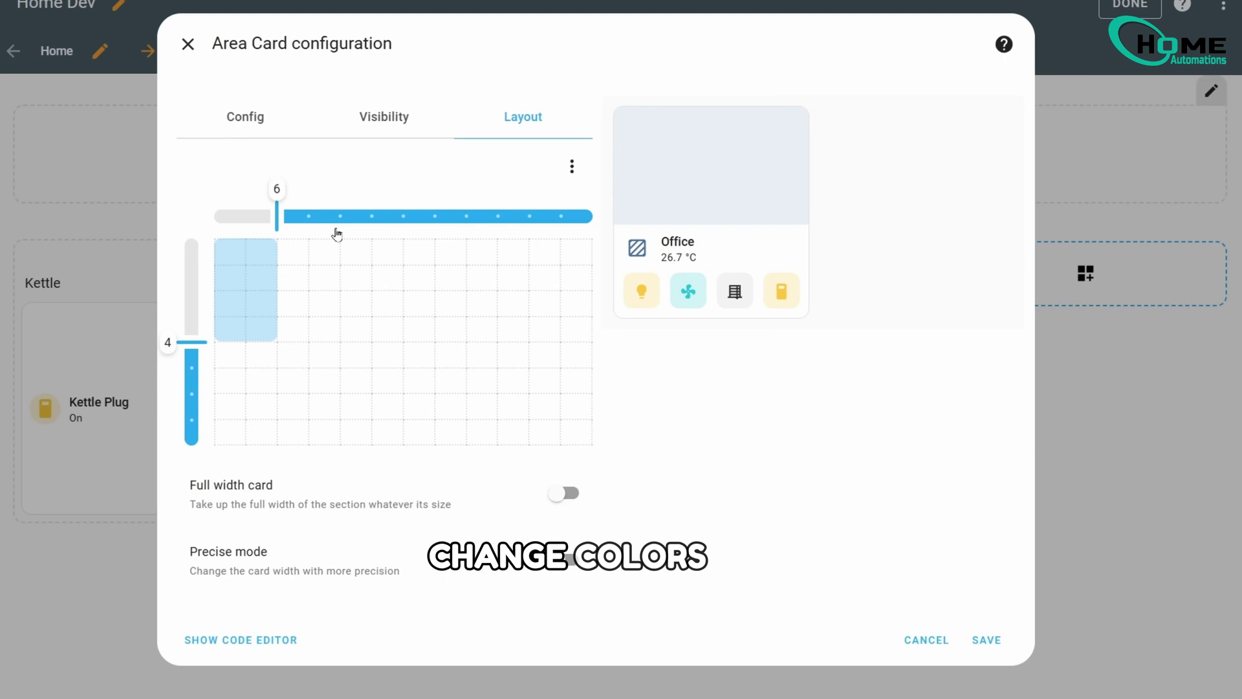
{"action": "left_click", "coordinate": [338, 216]}
{"action": "left_click", "coordinate": [398, 117]}
{"action": "left_click", "coordinate": [260, 119]}
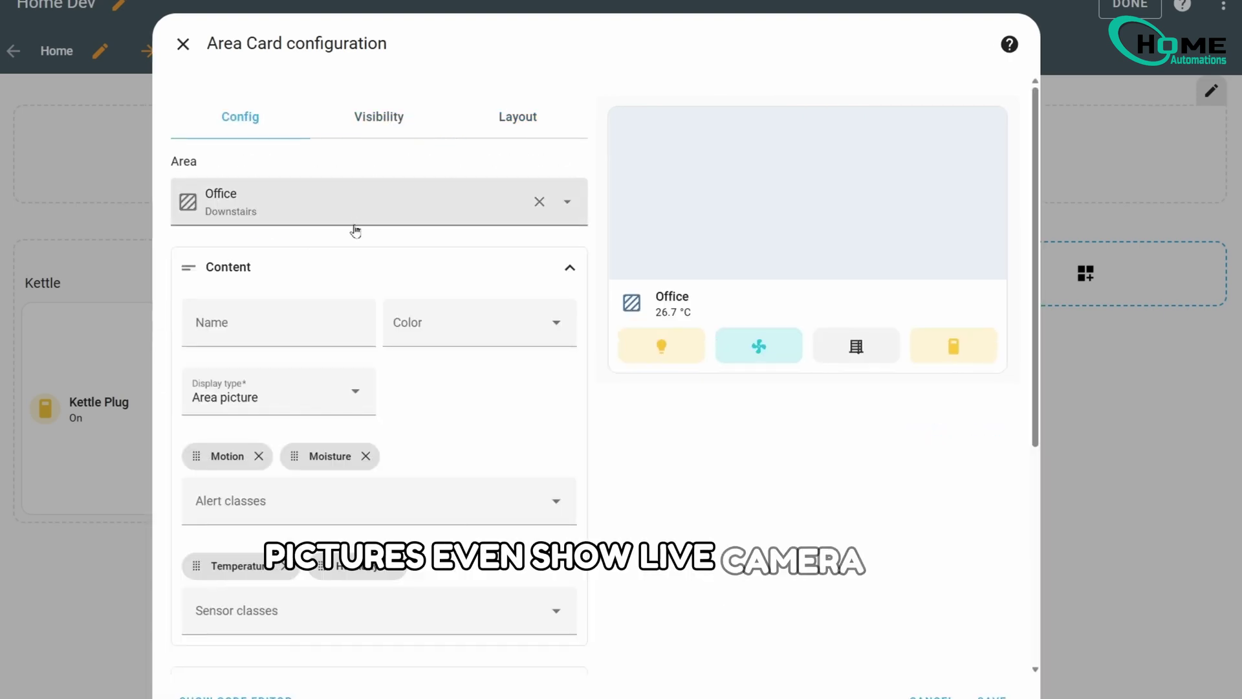
{"action": "left_click", "coordinate": [458, 334]}
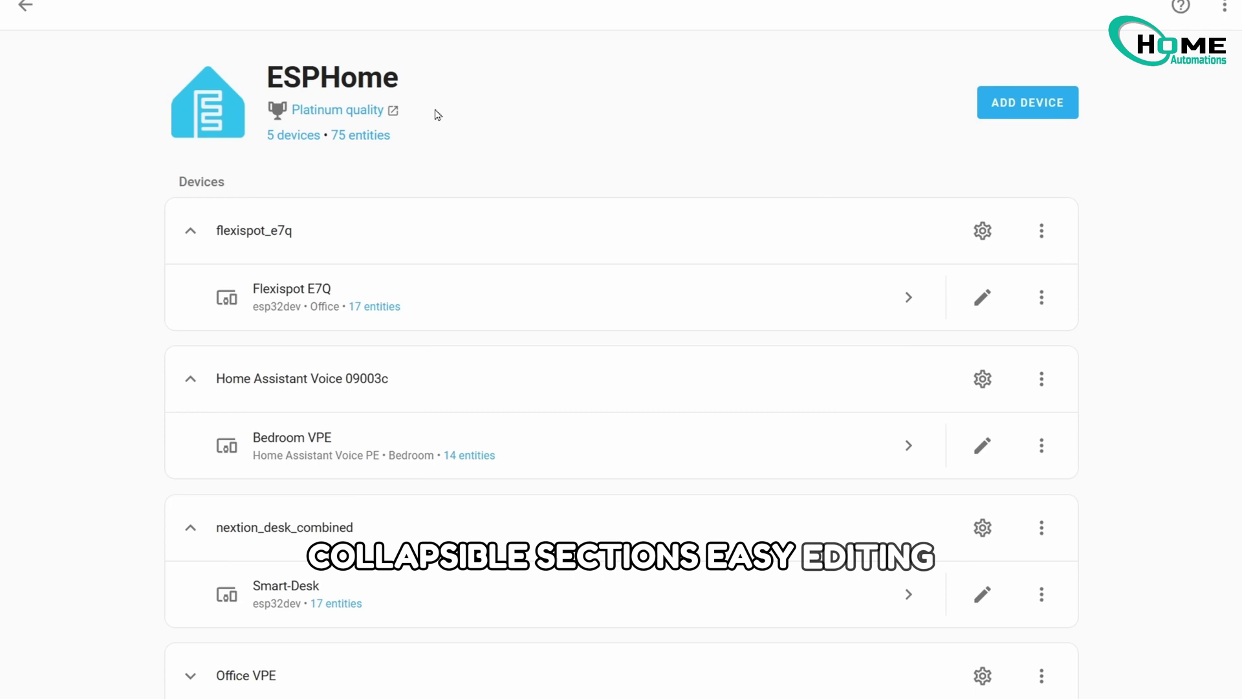
Step: Try Flexispot E7Q's options and edit button, then collapse the Voice 09003c and flexispot_e7q sections
{"action": "left_click", "coordinate": [1048, 239]}
{"action": "left_click", "coordinate": [890, 120]}
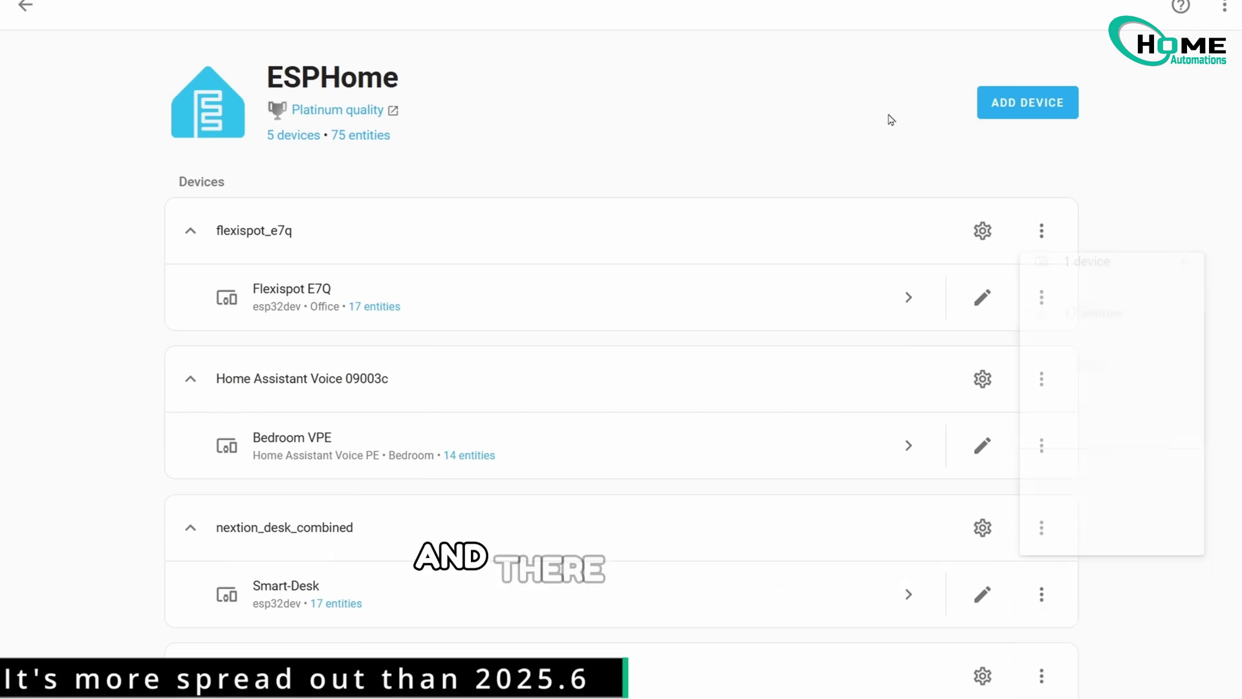
{"action": "left_click", "coordinate": [983, 299]}
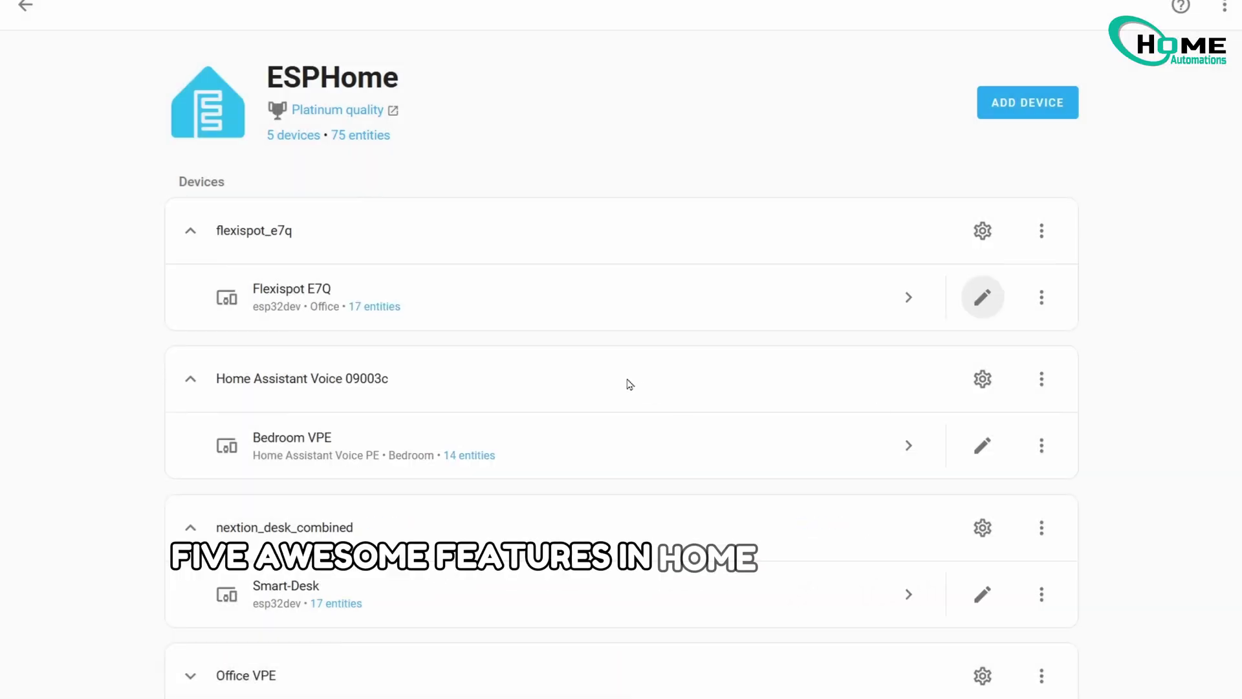
{"action": "left_click", "coordinate": [192, 377]}
{"action": "left_click", "coordinate": [191, 230]}
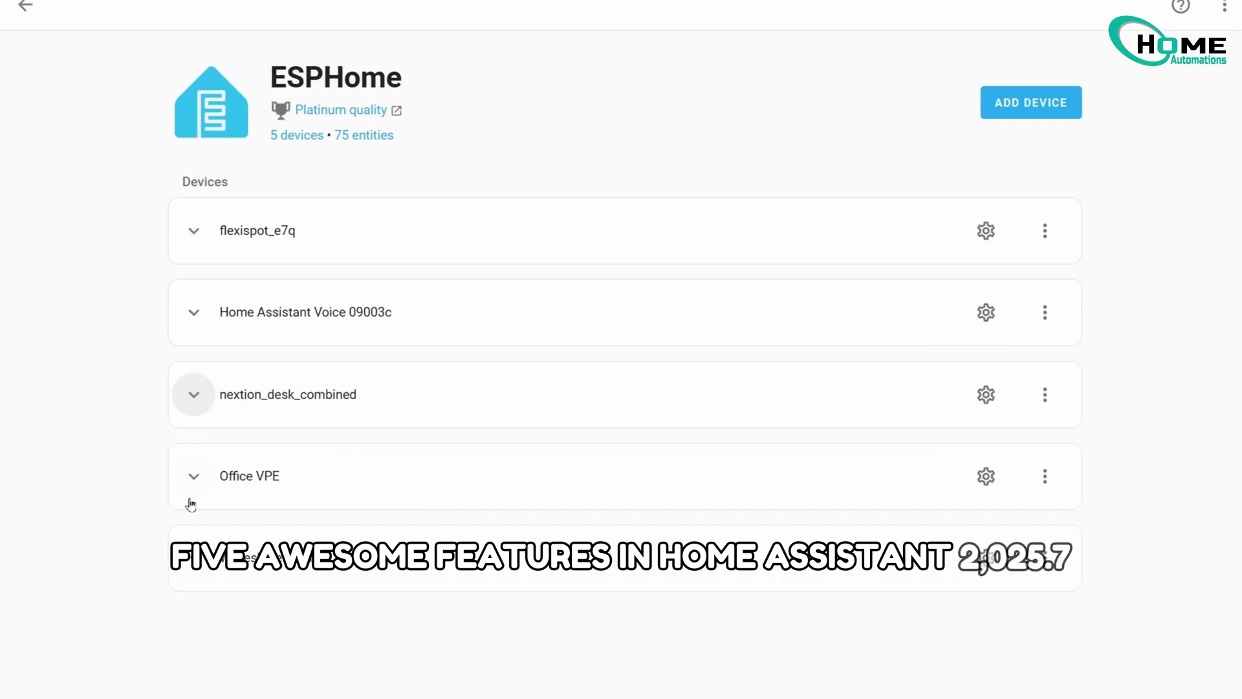